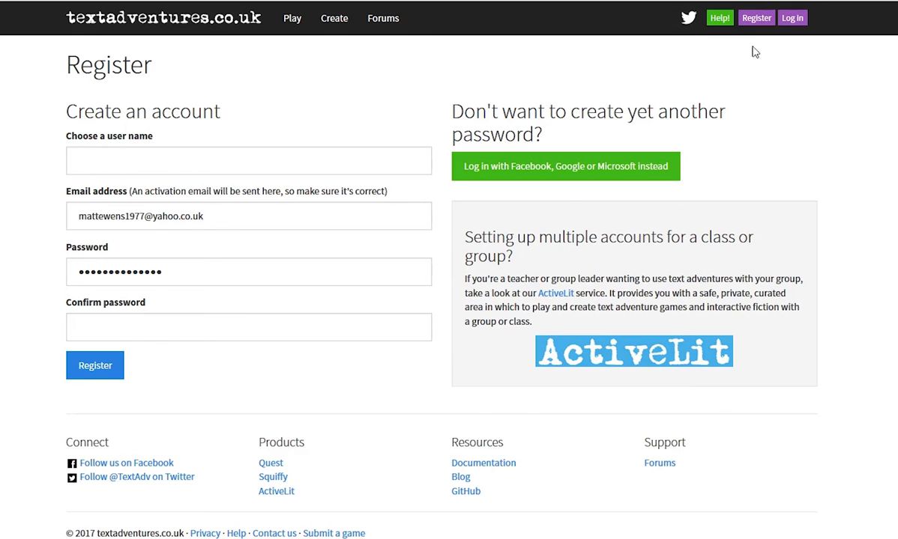
- Clear the e-mail field on the registration form and log in to the existing account with the prefilled credentials
{"action": "left_click_drag", "start_coordinate": [218, 217], "coordinate": [74, 216]}
{"action": "key", "text": "BackSpace"}
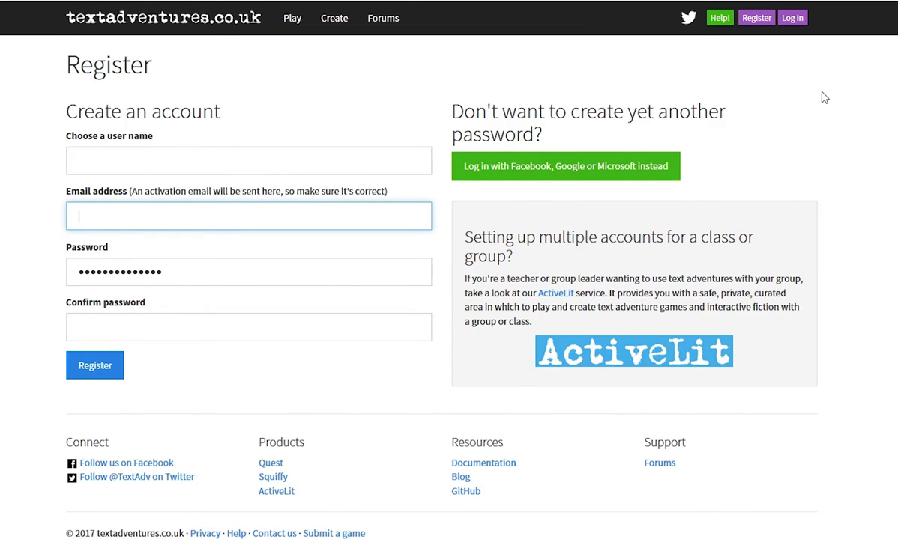
{"action": "left_click", "coordinate": [792, 18]}
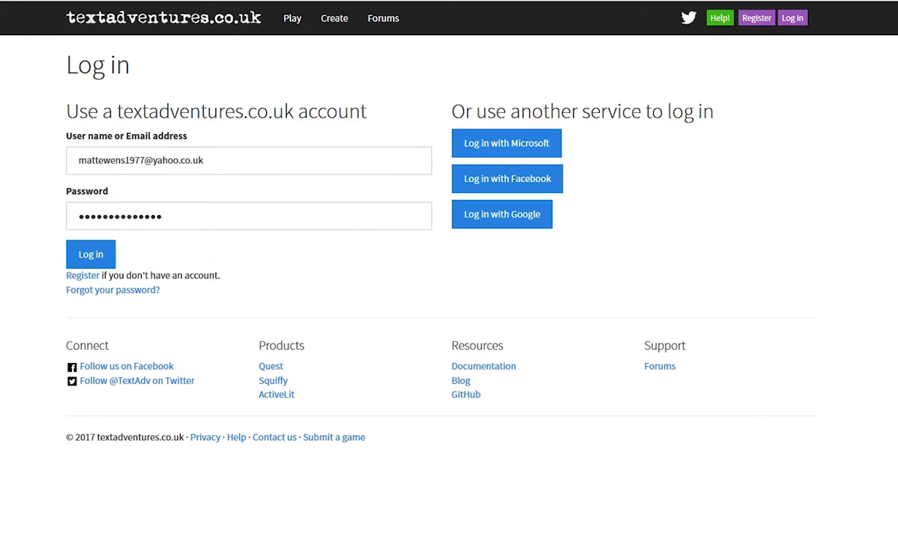
{"action": "left_click", "coordinate": [94, 254]}
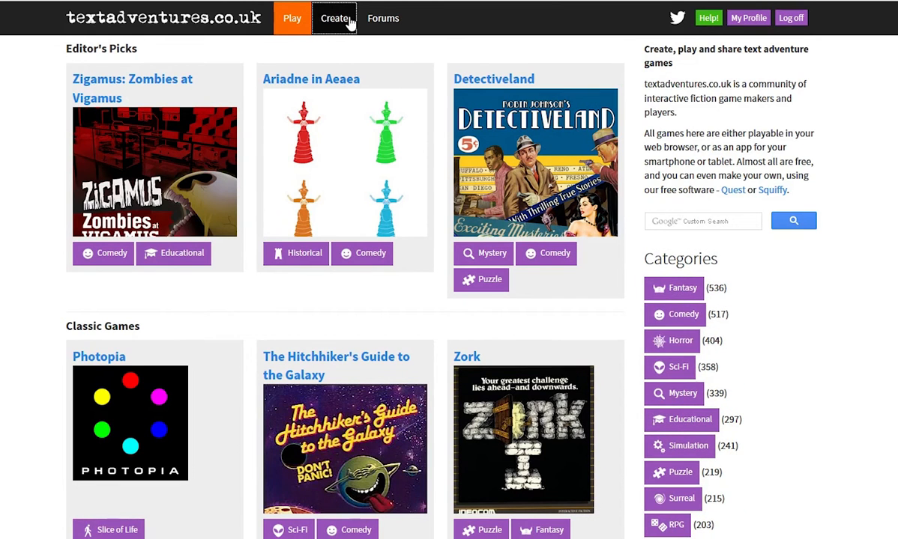
- Create a new Quest game of type Gamebook named "tester" and start editing it
{"action": "left_click", "coordinate": [349, 22]}
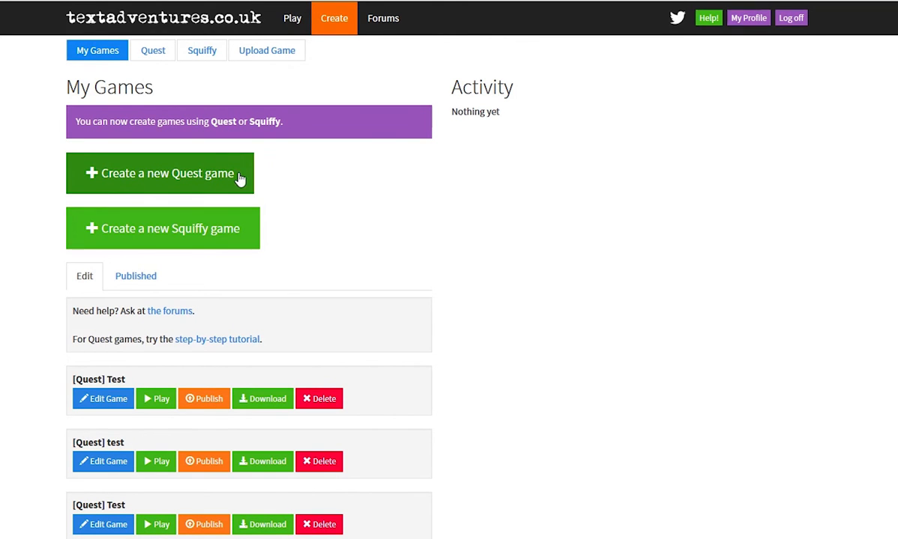
{"action": "left_click", "coordinate": [137, 175]}
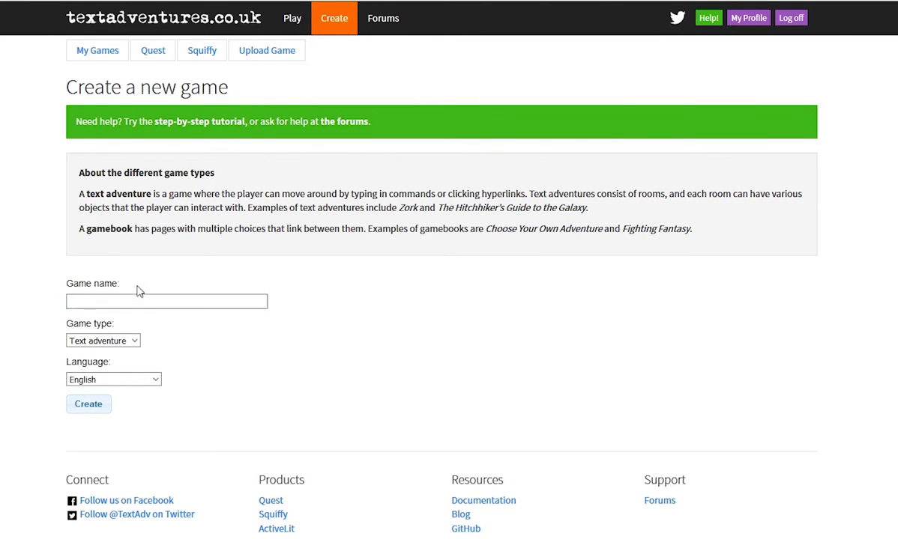
{"action": "left_click", "coordinate": [134, 341]}
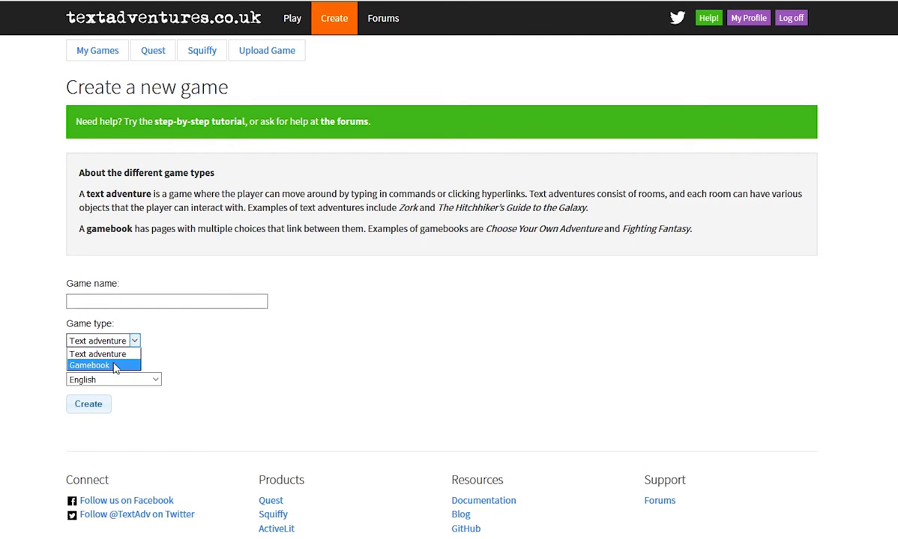
{"action": "left_click", "coordinate": [113, 366]}
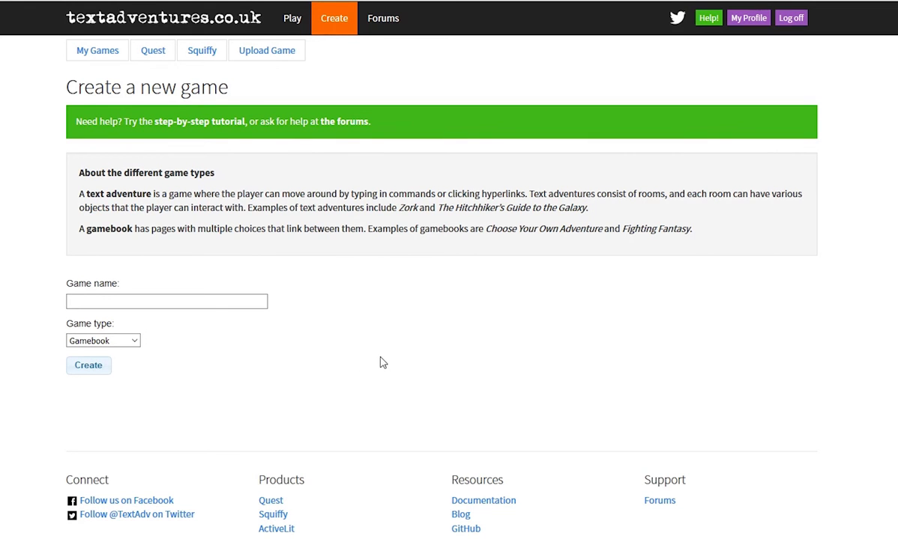
{"action": "left_click", "coordinate": [94, 301]}
{"action": "type", "text": "tester"}
{"action": "left_click", "coordinate": [88, 366]}
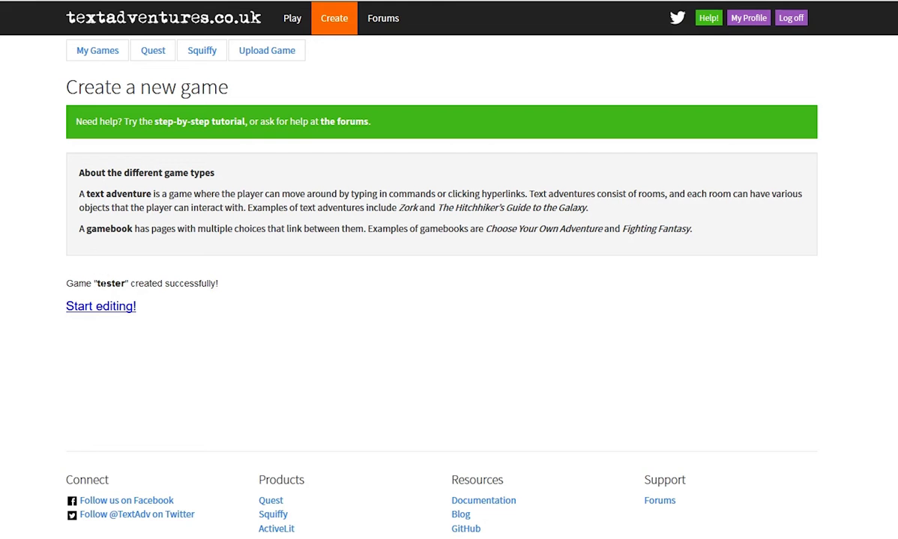
{"action": "left_click", "coordinate": [120, 309]}
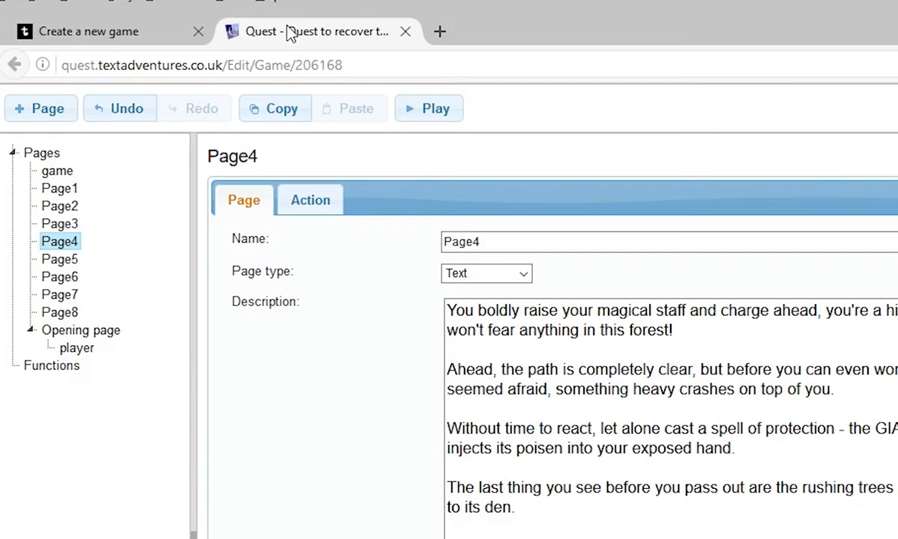
- Set where the game starts by moving the player to "Opening page"
{"action": "left_click", "coordinate": [40, 153]}
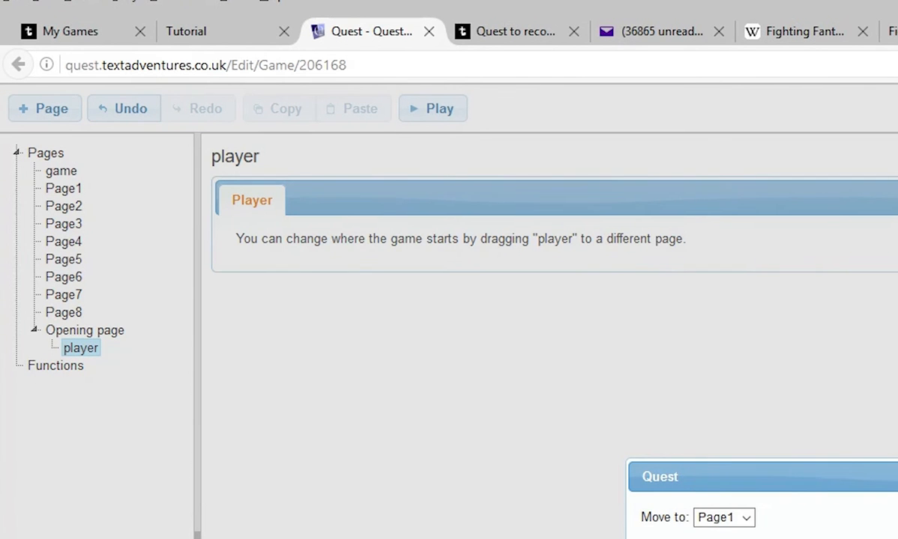
{"action": "key", "text": "Escape"}
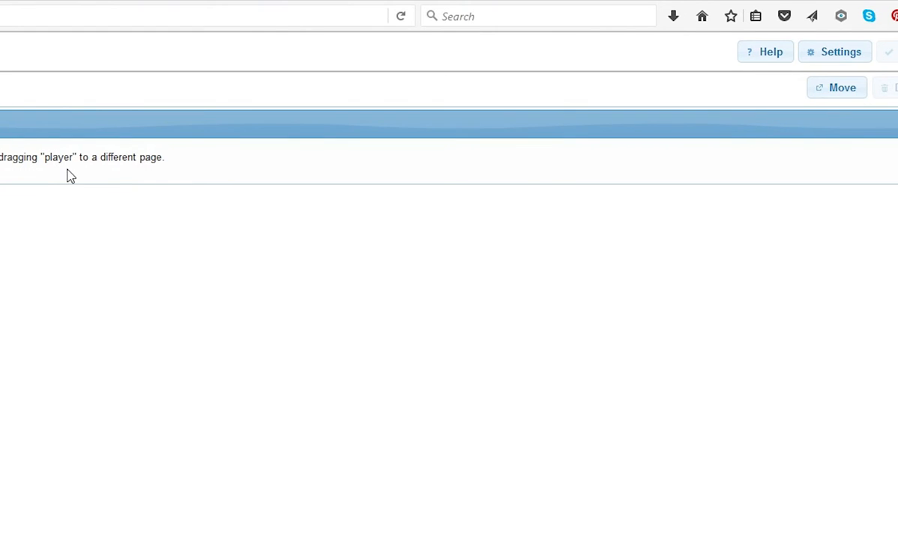
{"action": "left_click", "coordinate": [850, 88]}
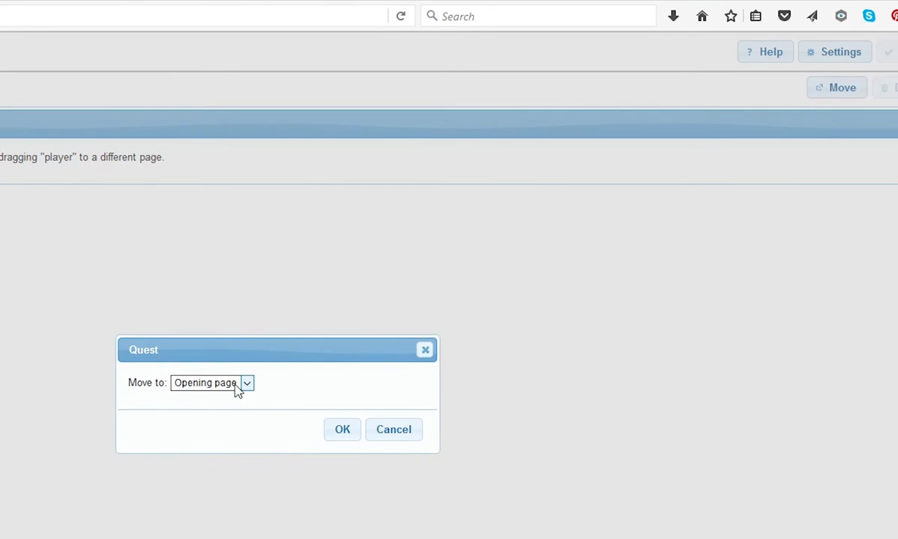
{"action": "left_click", "coordinate": [237, 384]}
{"action": "left_click", "coordinate": [200, 398]}
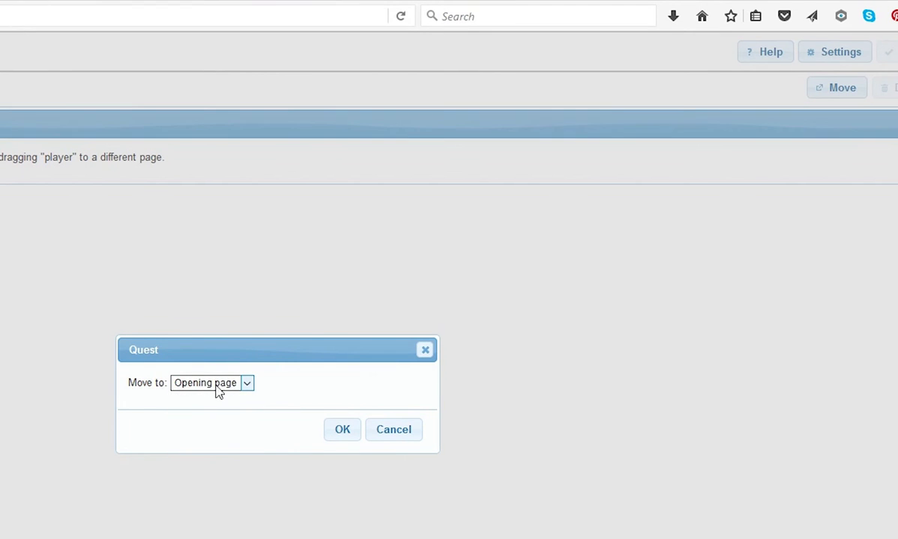
{"action": "left_click", "coordinate": [341, 442]}
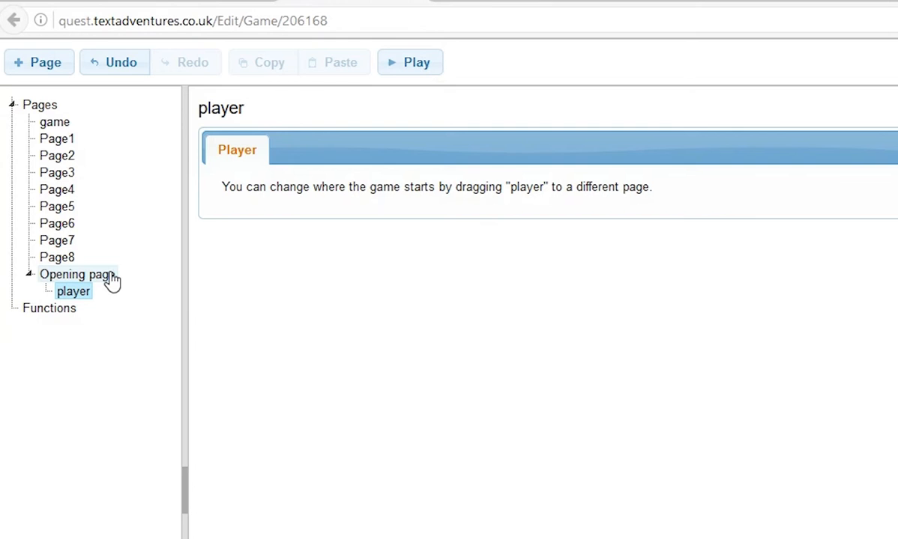
- Open Page1 and read its description through to the end
{"action": "left_click", "coordinate": [62, 140]}
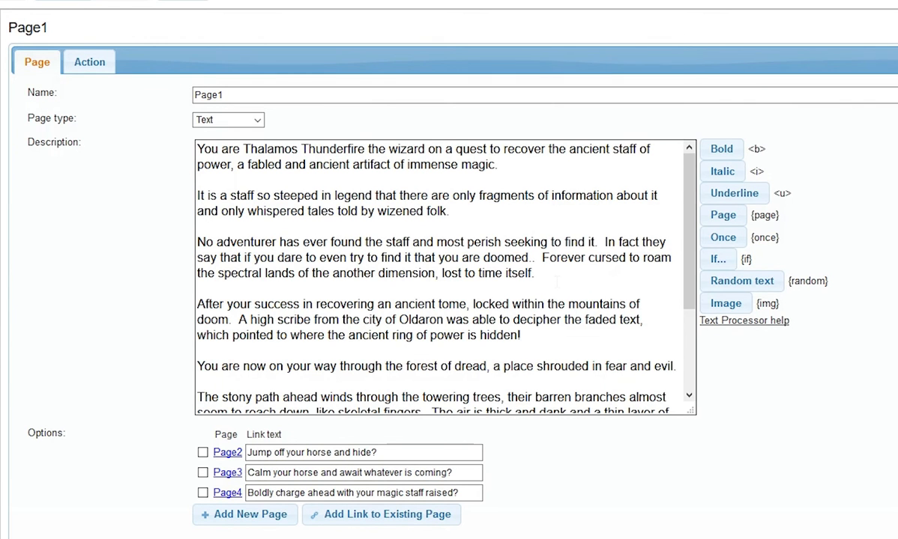
{"action": "left_click", "coordinate": [690, 174]}
{"action": "left_click_drag", "start_coordinate": [689, 175], "coordinate": [687, 253]}
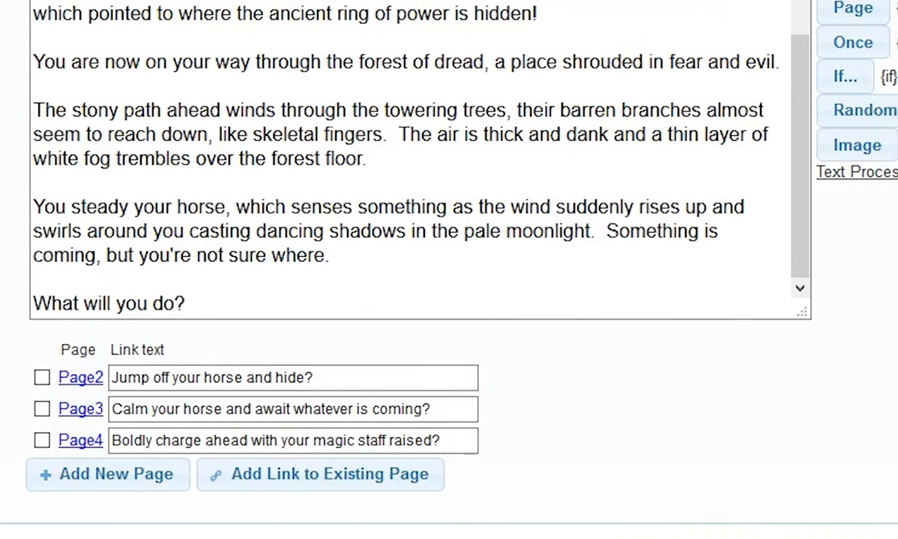
- Examine how a new page is added to Page1's options and inspect the link text for Page2
{"action": "left_click", "coordinate": [126, 482]}
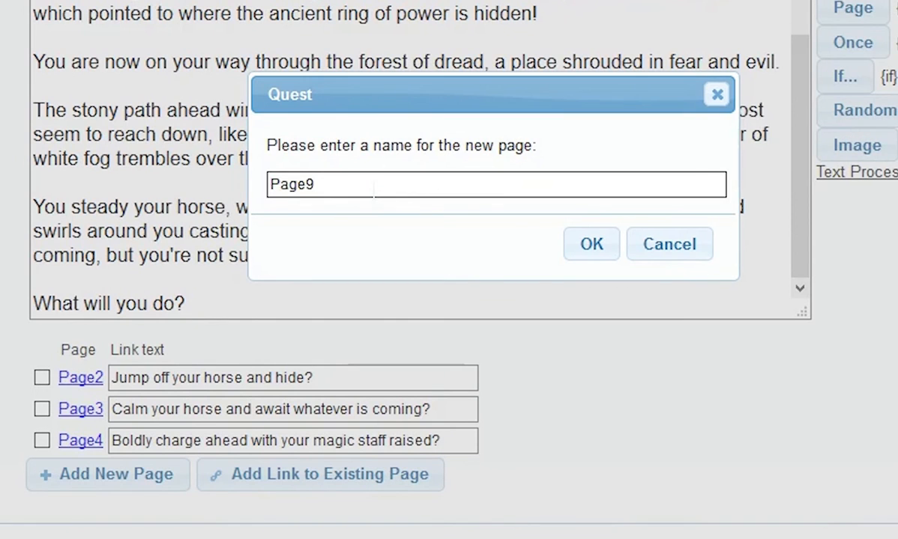
{"action": "left_click", "coordinate": [724, 97]}
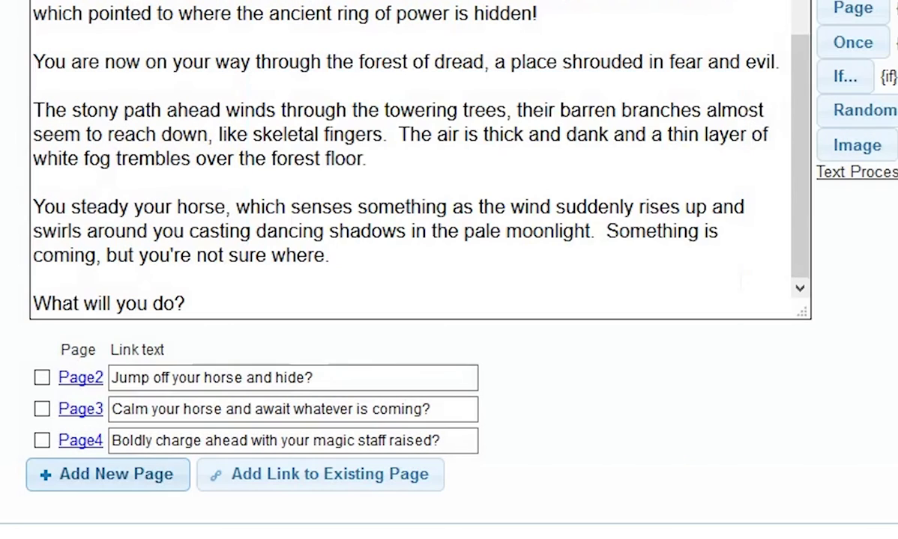
{"action": "left_click", "coordinate": [353, 390]}
{"action": "left_click_drag", "start_coordinate": [353, 390], "coordinate": [114, 392]}
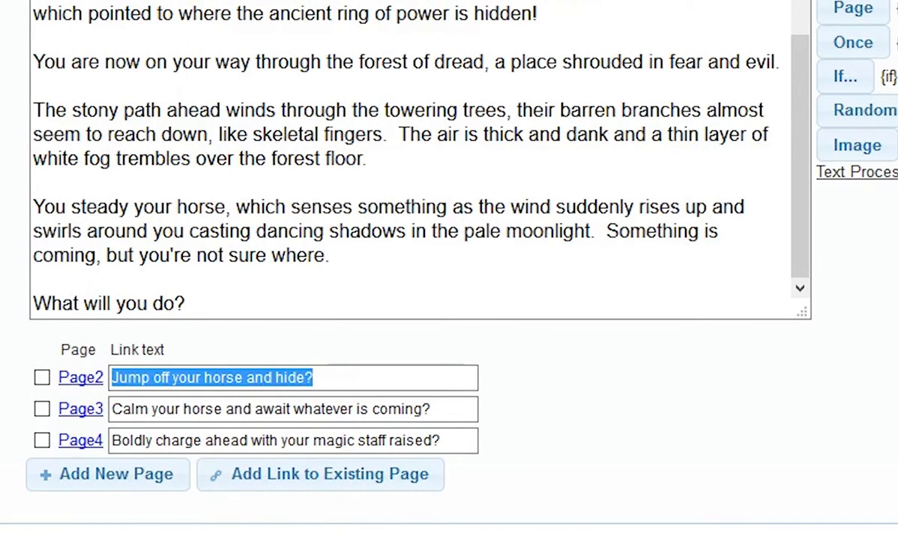
{"action": "left_click", "coordinate": [347, 394]}
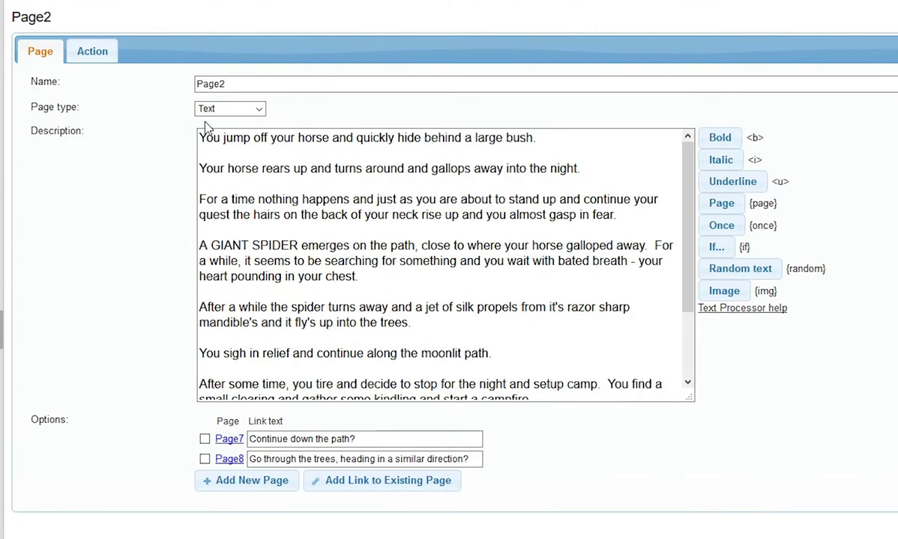
- Read through the full descriptions of Page2 and Page7
{"action": "left_click_drag", "start_coordinate": [200, 138], "coordinate": [505, 337]}
{"action": "left_click", "coordinate": [499, 214]}
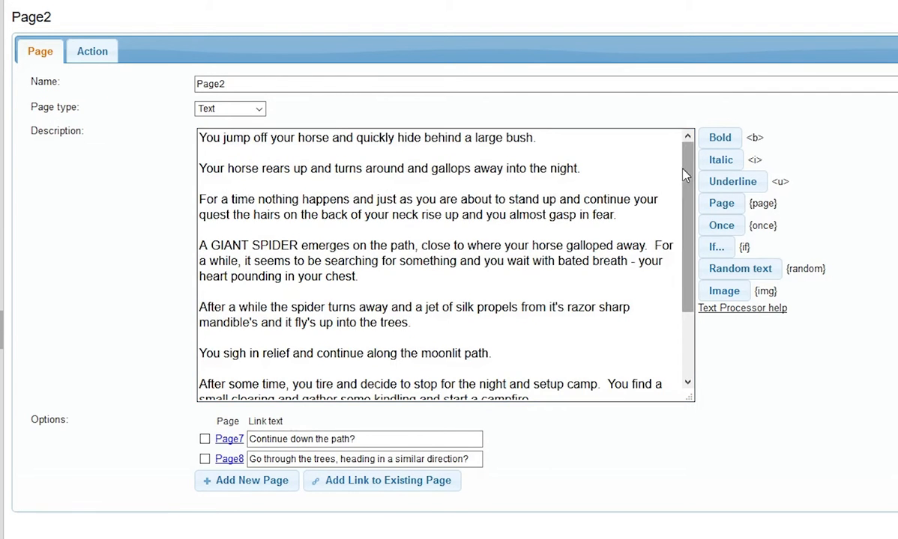
{"action": "left_click_drag", "start_coordinate": [688, 177], "coordinate": [688, 241]}
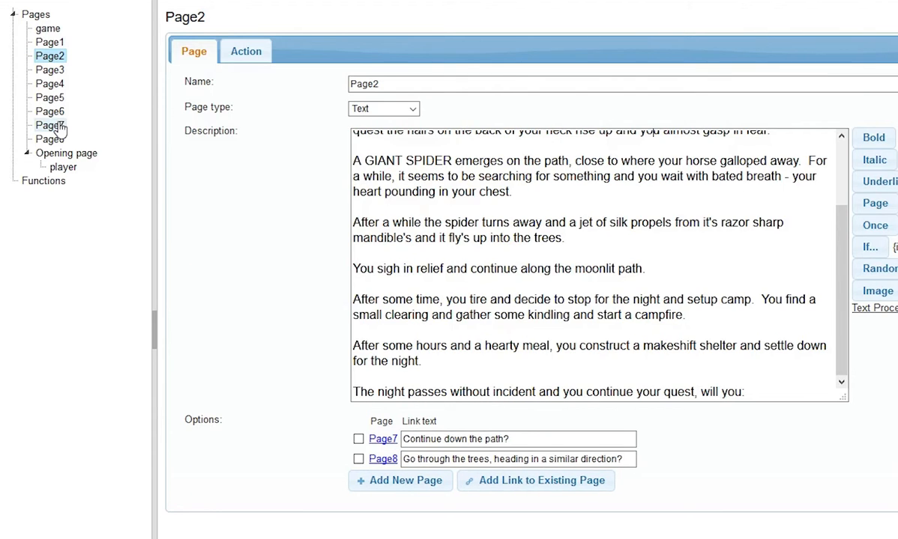
{"action": "left_click", "coordinate": [50, 125]}
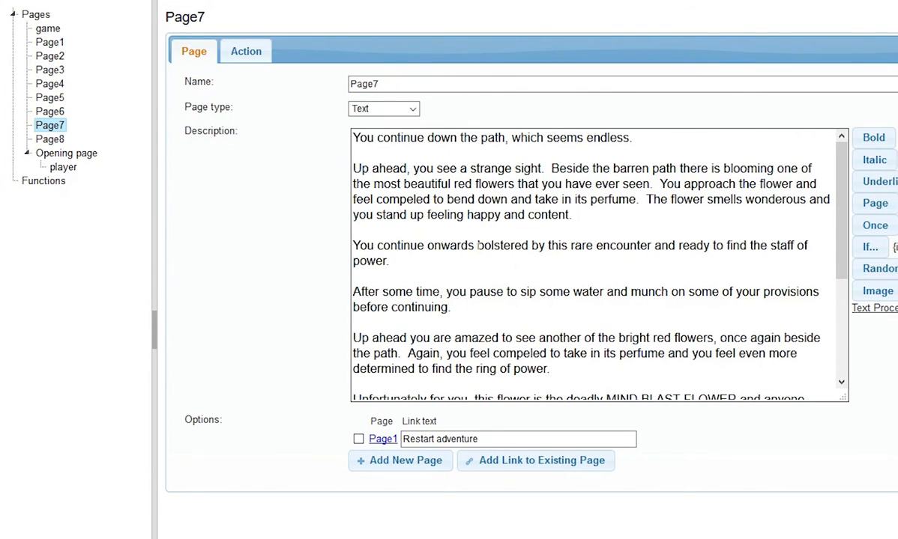
{"action": "left_click_drag", "start_coordinate": [839, 160], "coordinate": [835, 296]}
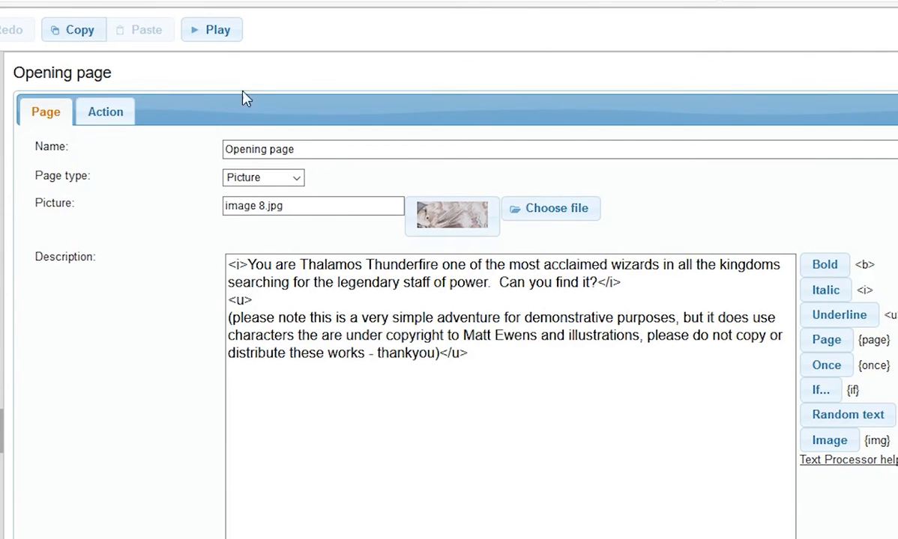
- Play the game from the opening page, start the adventure and choose to boldly charge ahead with the magic staff raised
{"action": "left_click", "coordinate": [217, 30]}
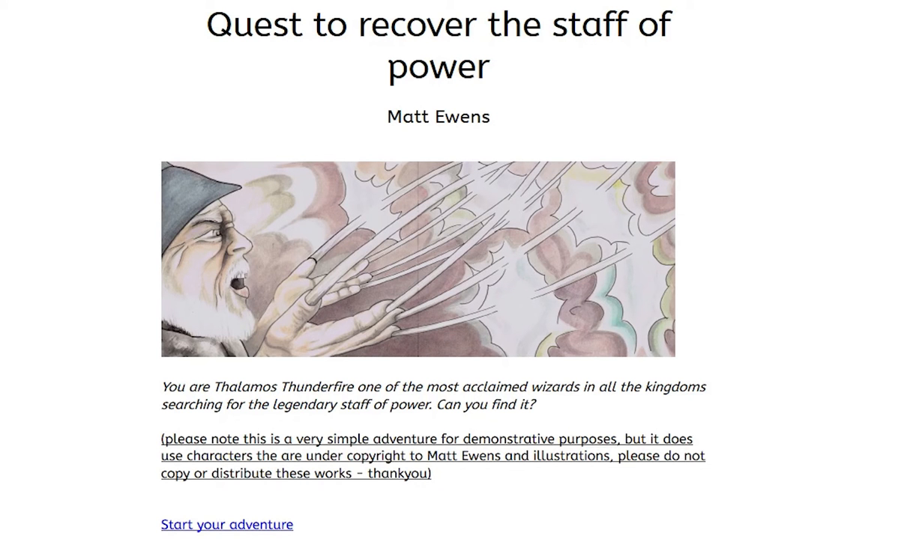
{"action": "left_click", "coordinate": [253, 525]}
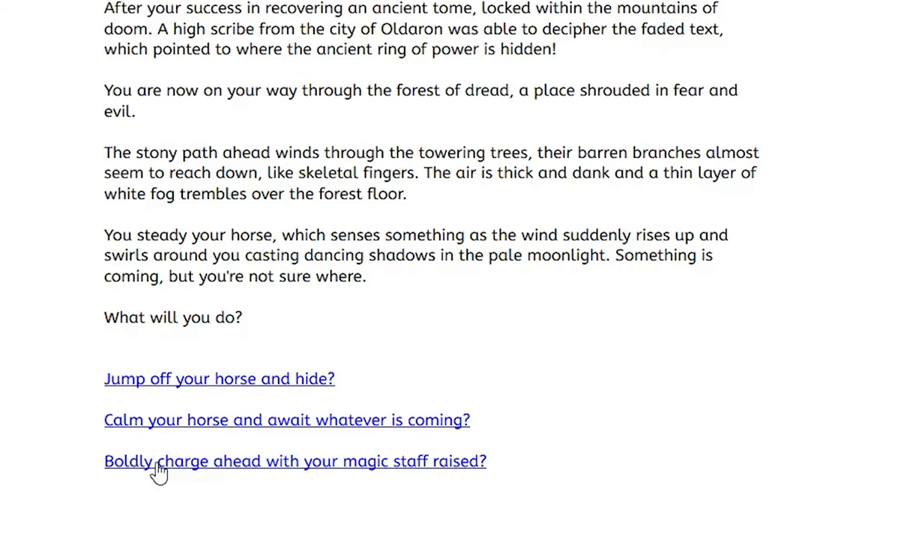
{"action": "left_click", "coordinate": [157, 466]}
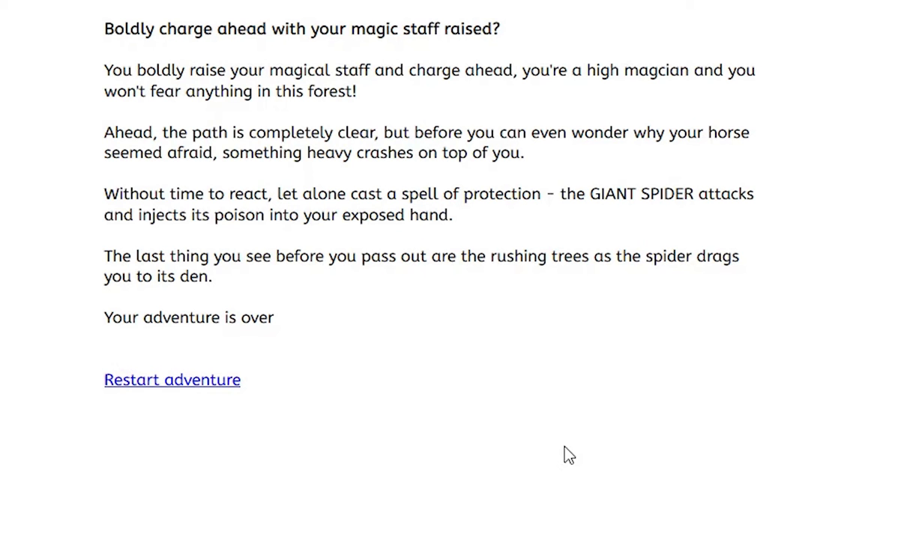
- Restart the adventure, choose to jump off the horse and hide, and read the page that follows
{"action": "left_click", "coordinate": [227, 384]}
{"action": "scroll", "coordinate": [655, 373], "scroll_direction": "down", "scroll_amount": 7}
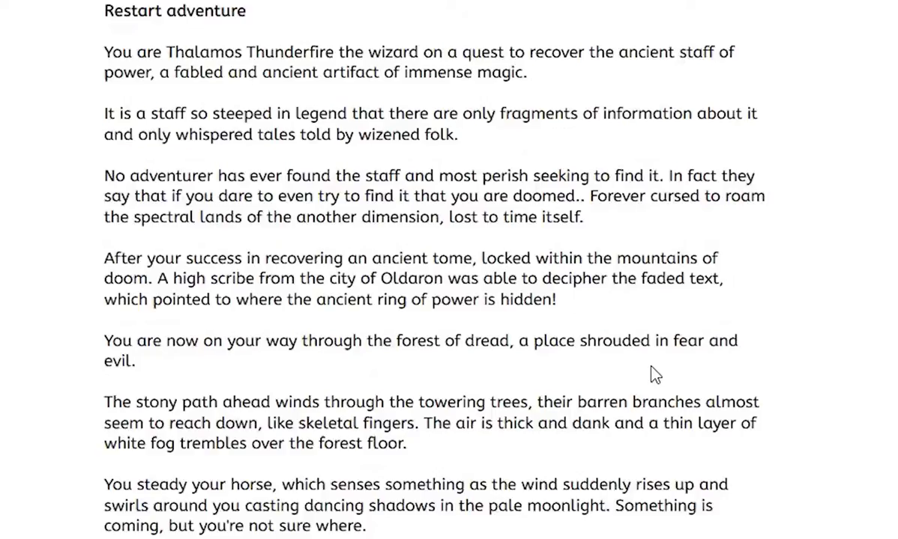
{"action": "left_click", "coordinate": [283, 382]}
{"action": "scroll", "coordinate": [870, 315], "scroll_direction": "down", "scroll_amount": 6}
{"action": "scroll", "coordinate": [870, 315], "scroll_direction": "down", "scroll_amount": 2}
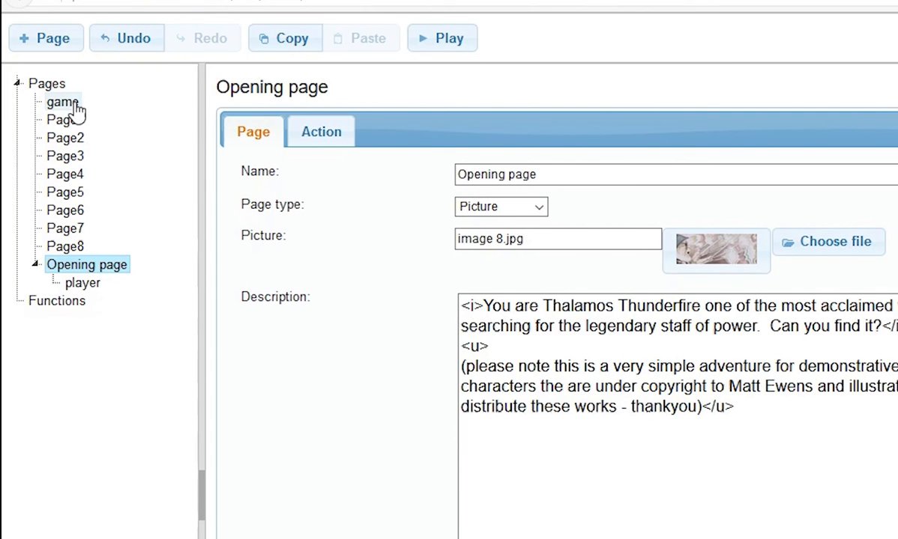
- Open the game's setup details and view the available category choices
{"action": "left_click", "coordinate": [75, 106]}
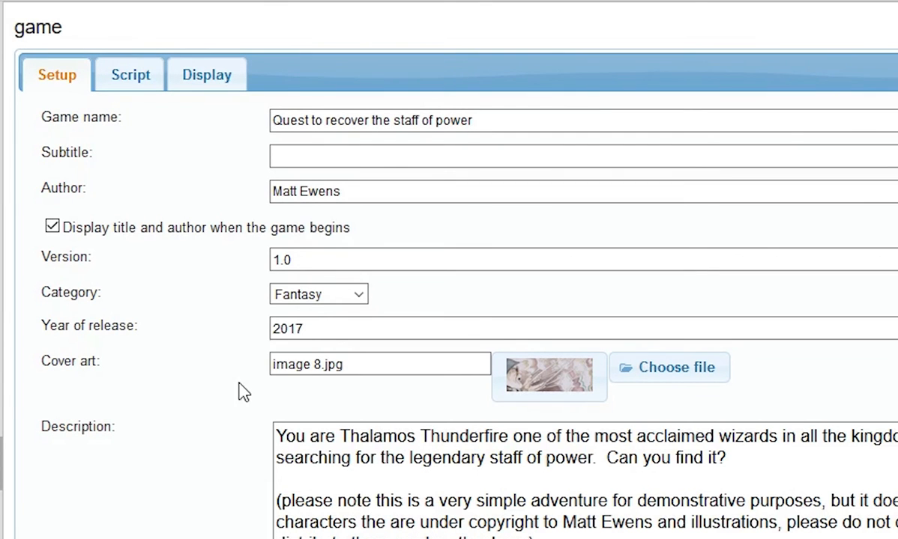
{"action": "left_click", "coordinate": [363, 297]}
{"action": "left_click", "coordinate": [444, 307]}
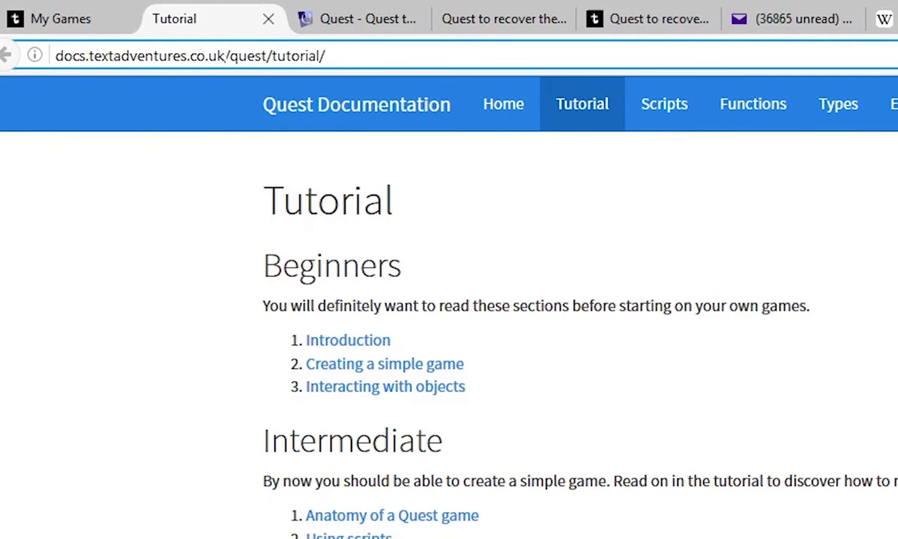
- Highlight the web address of the Quest tutorial and return to the My Games page
{"action": "key", "text": "ctrl+a"}
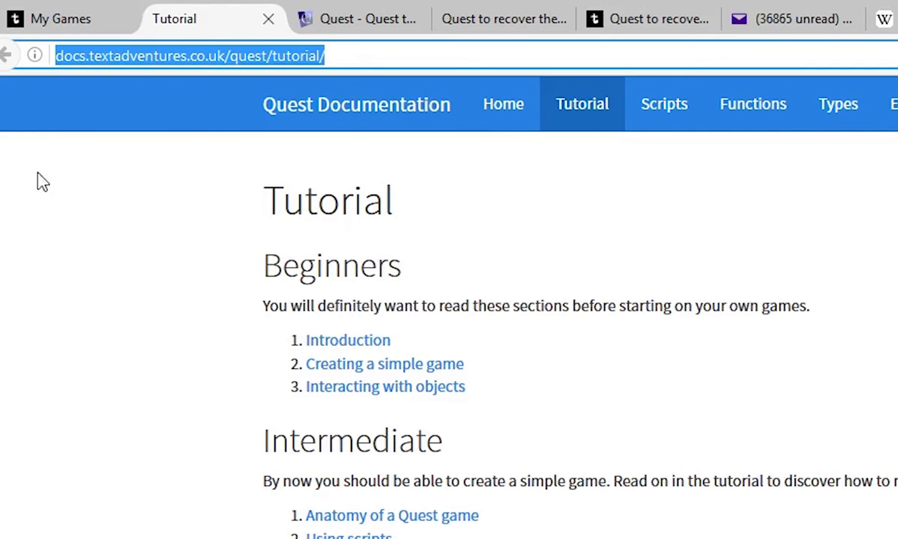
{"action": "left_click", "coordinate": [61, 24]}
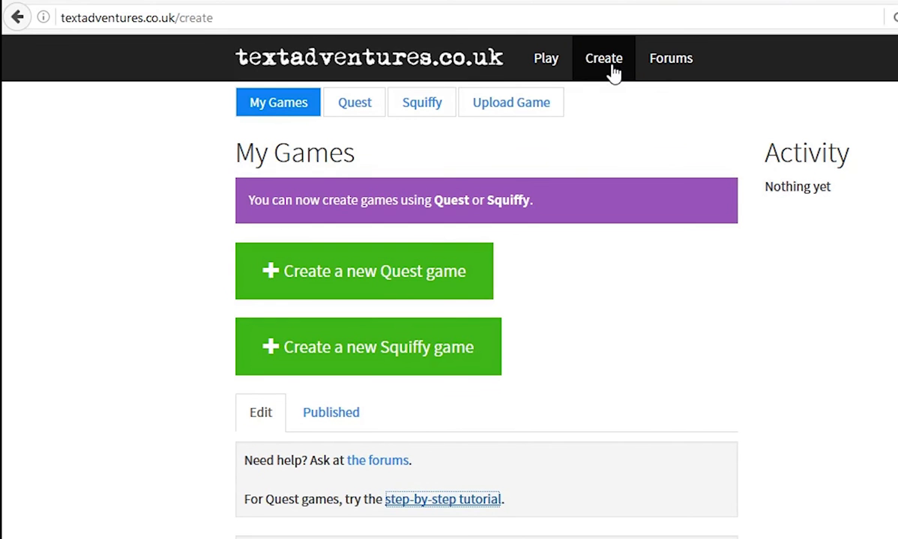
{"action": "left_click", "coordinate": [165, 473]}
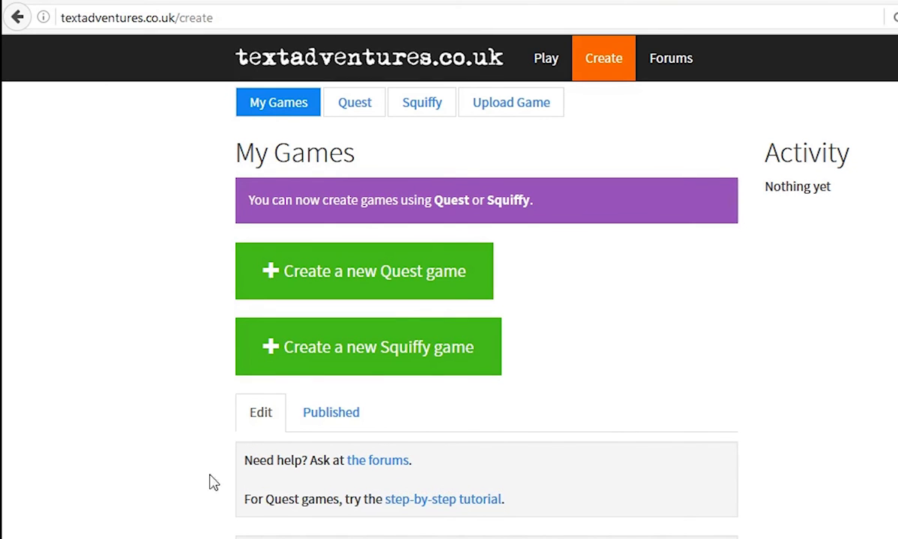